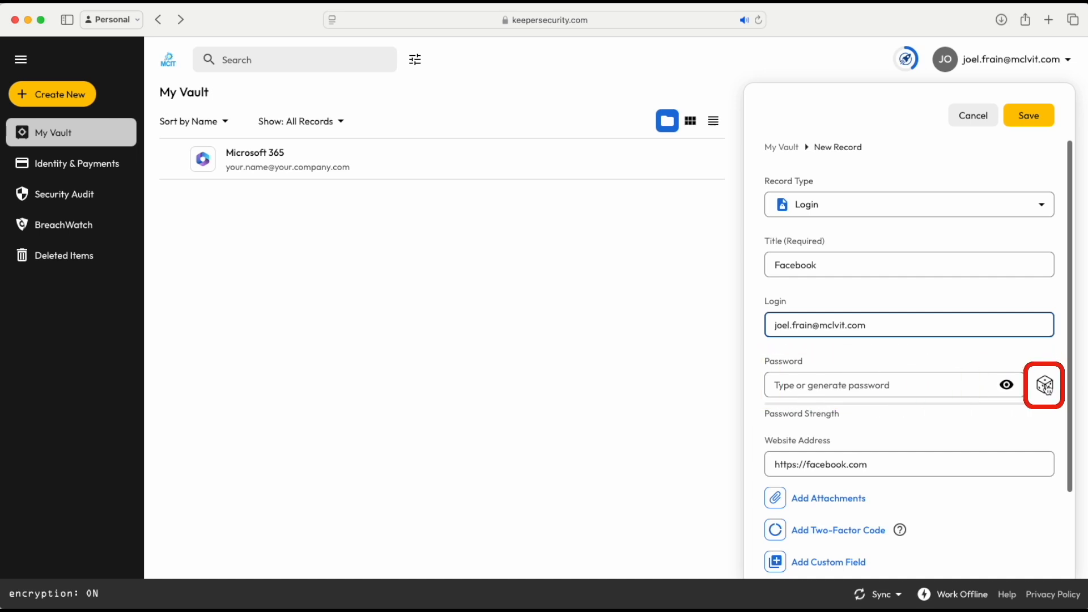
- Fill the Facebook login record's password field with a generated 20-character password and save the record
click(1046, 386)
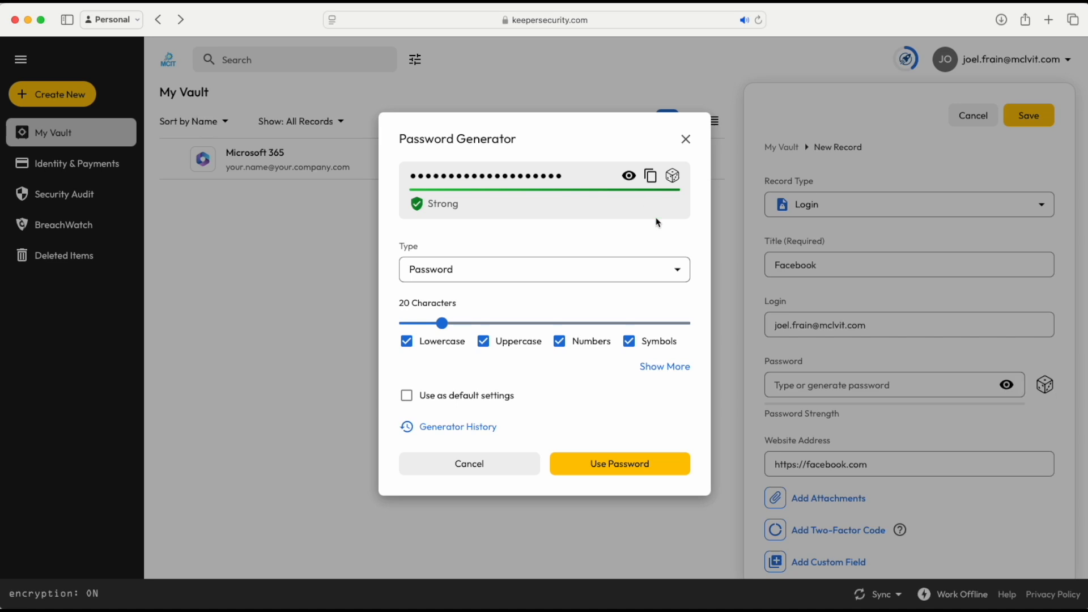
click(629, 177)
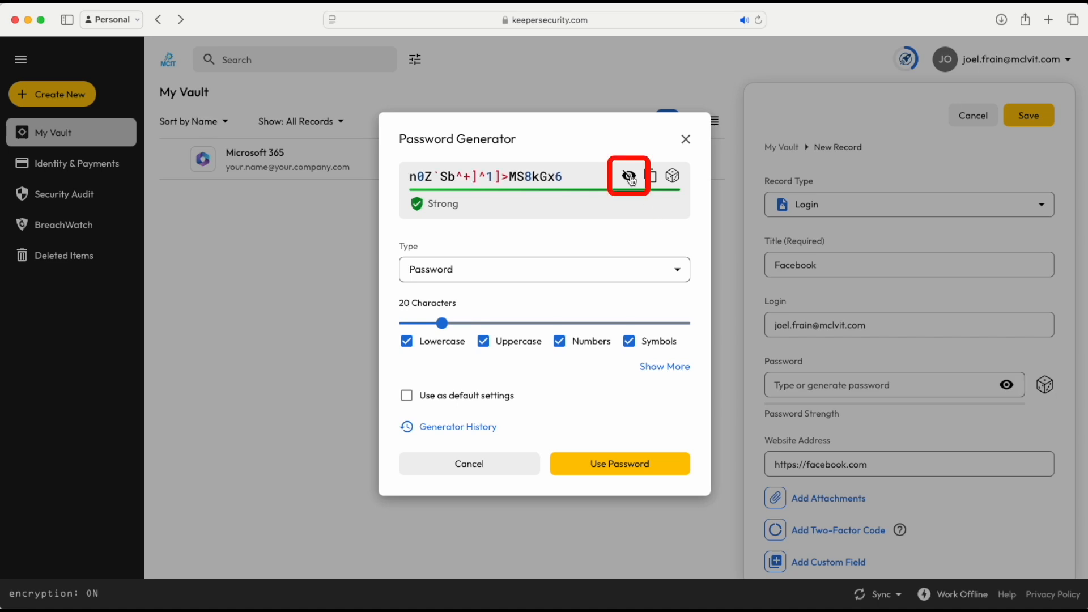
click(630, 177)
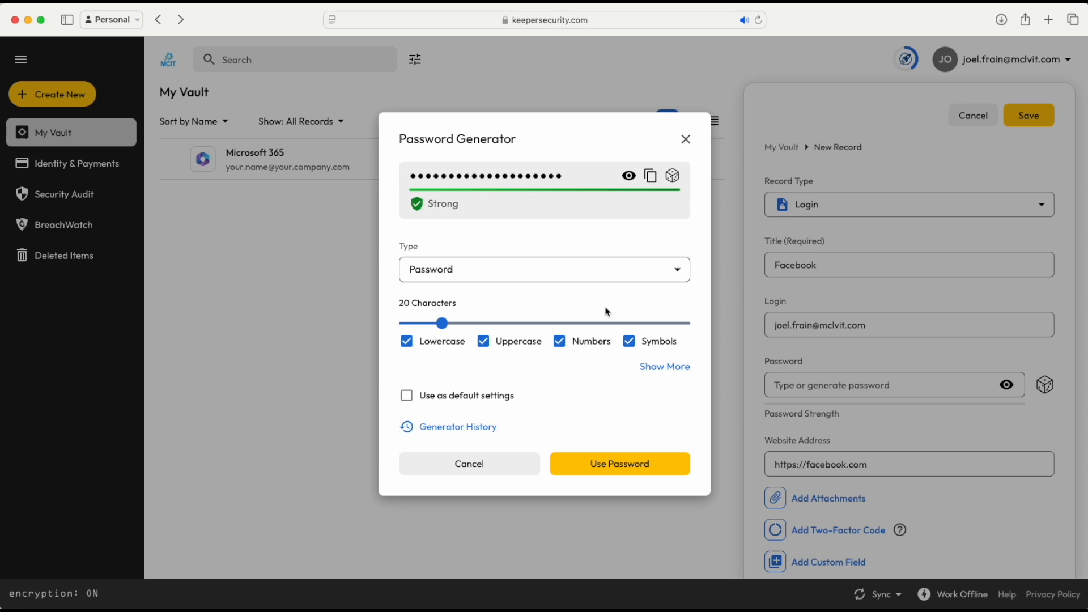
click(612, 463)
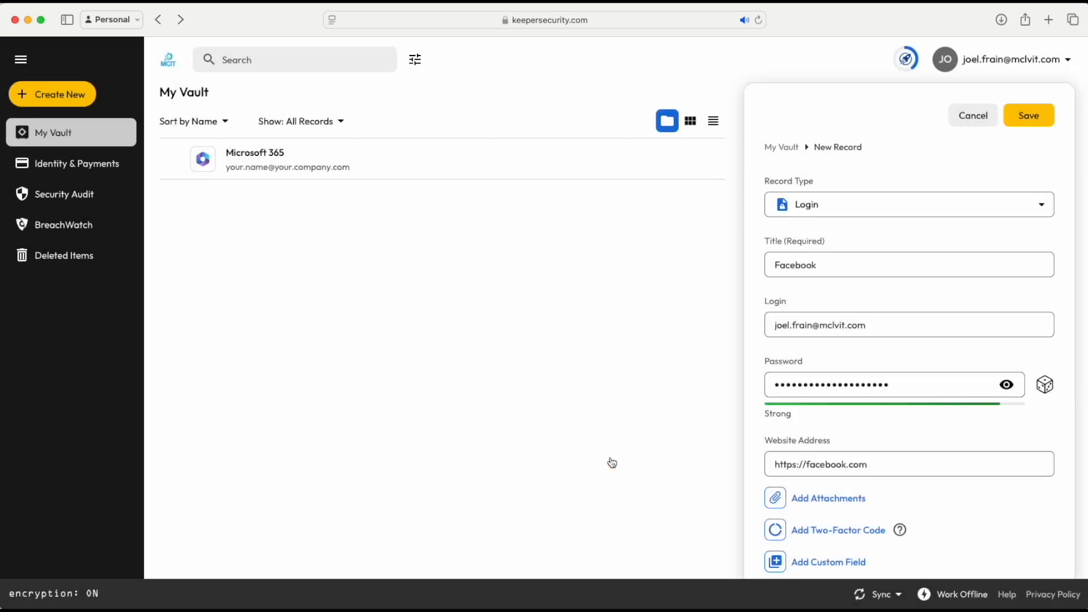
click(1032, 118)
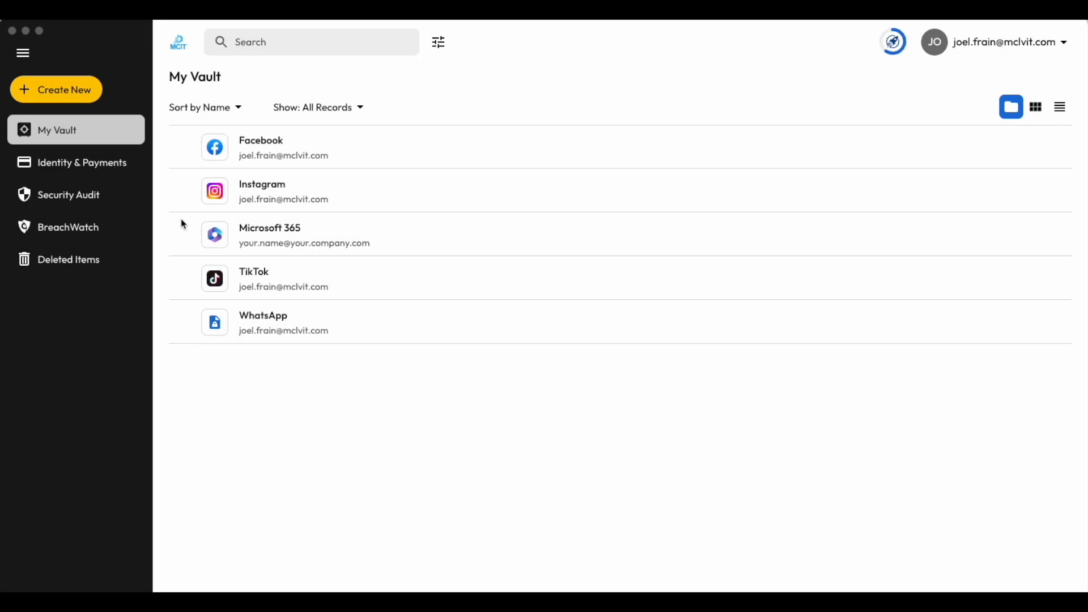
- Create a folder named Social in My Vault and try to move the Facebook record into it
click(62, 100)
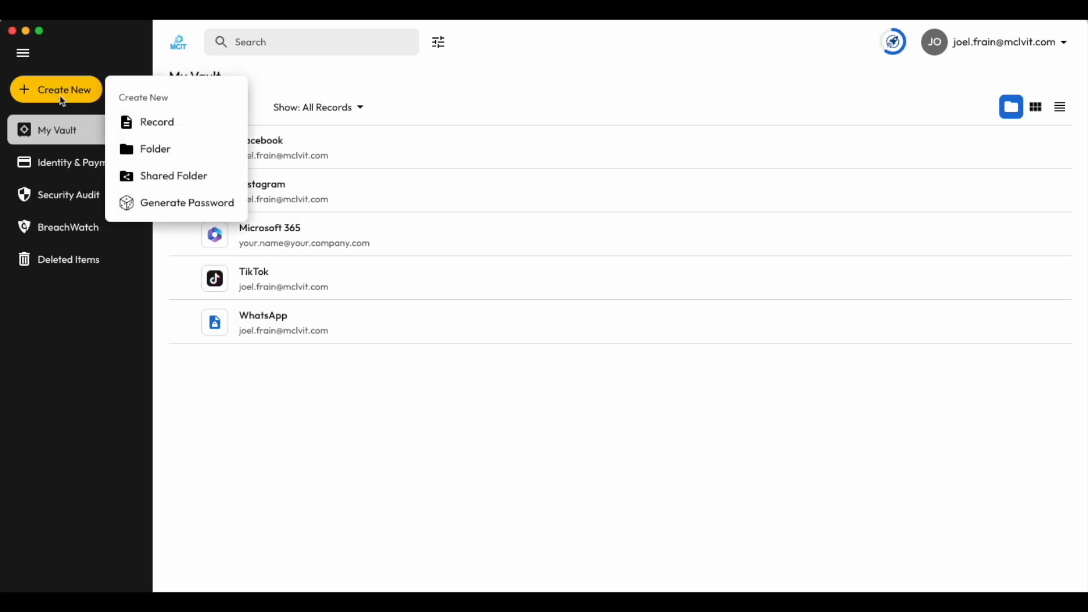
click(175, 157)
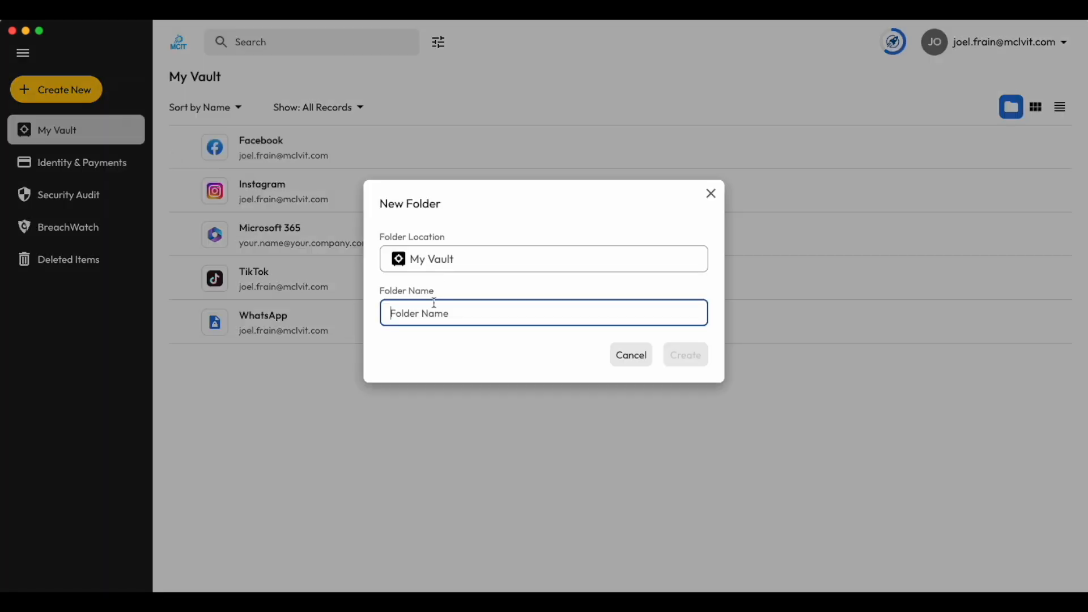
text(Social)
click(696, 357)
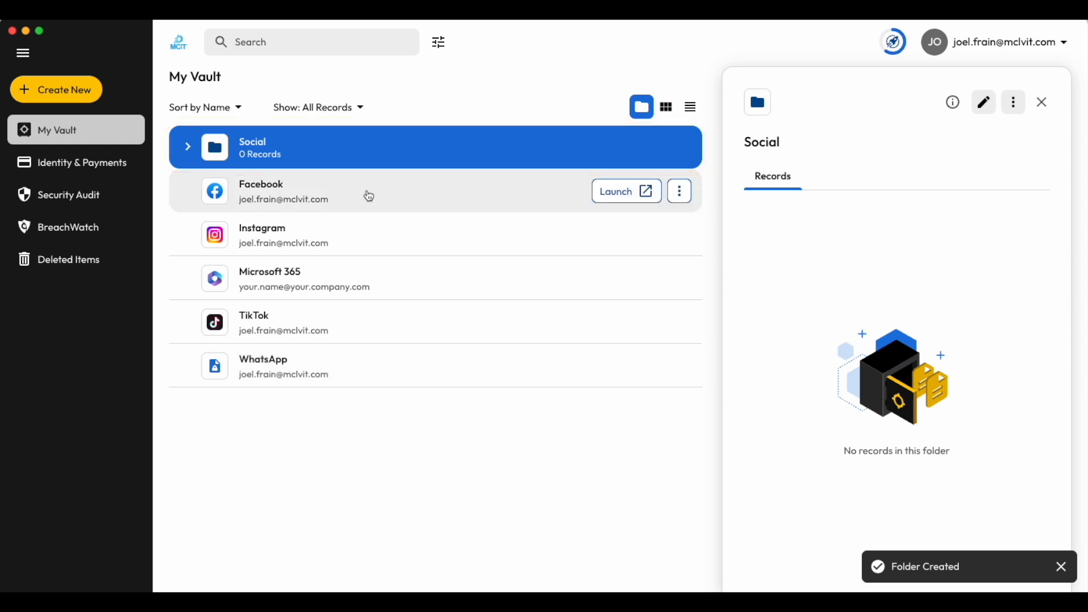
drag(342, 197, 289, 145)
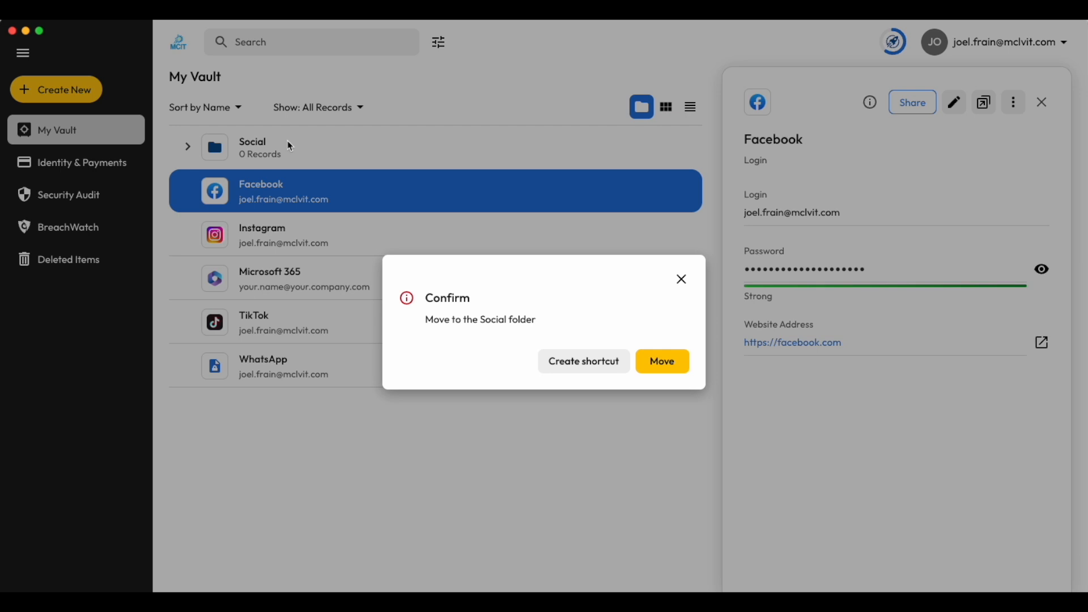
click(648, 361)
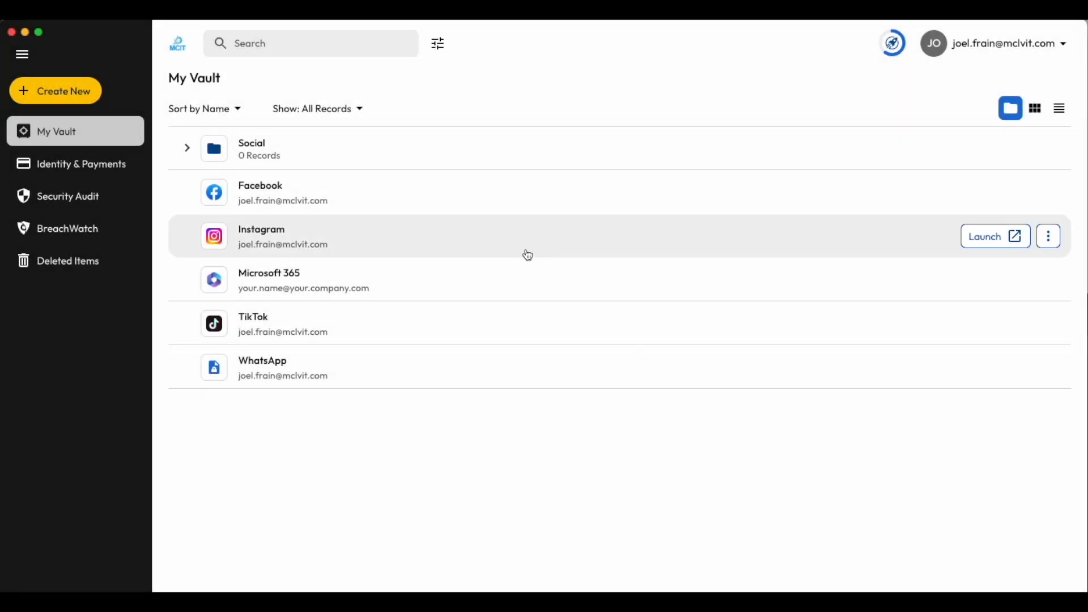
- Share the Instagram record with another person by entering their e-mail address, with View Only permission
click(523, 252)
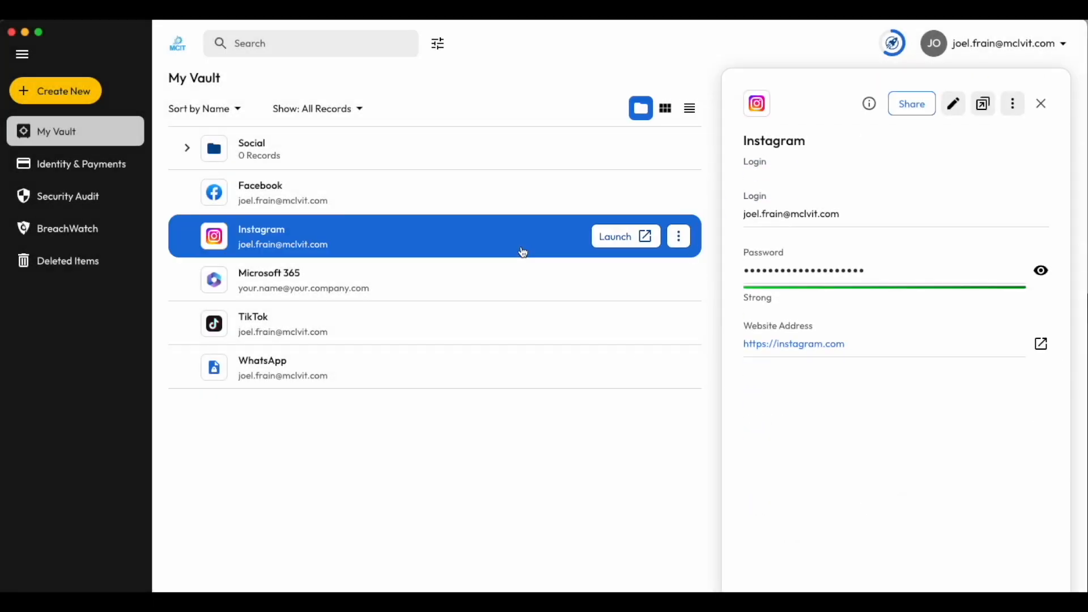
click(908, 105)
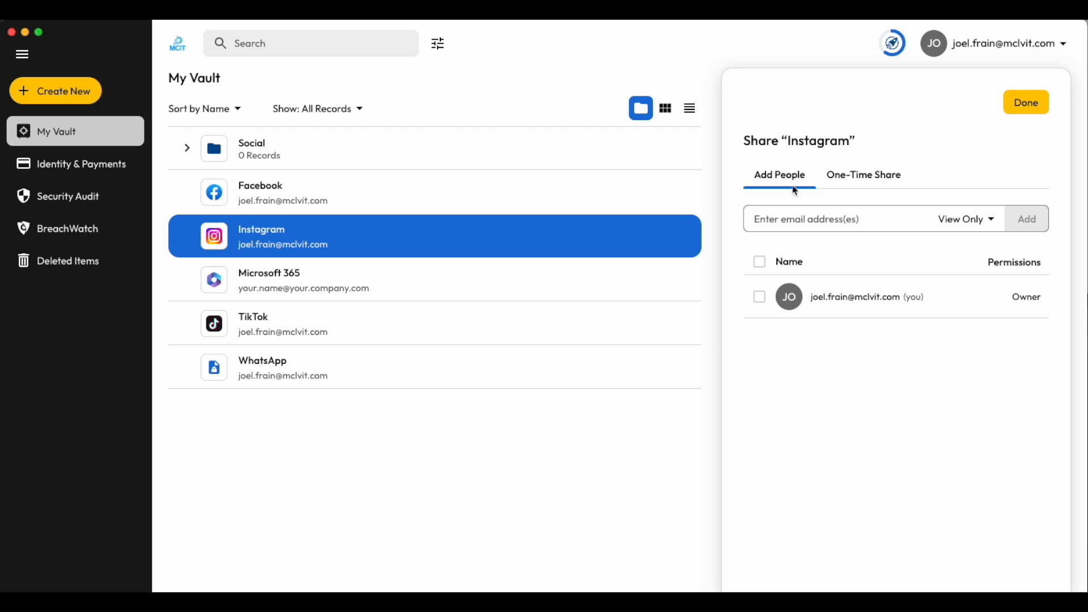
click(861, 188)
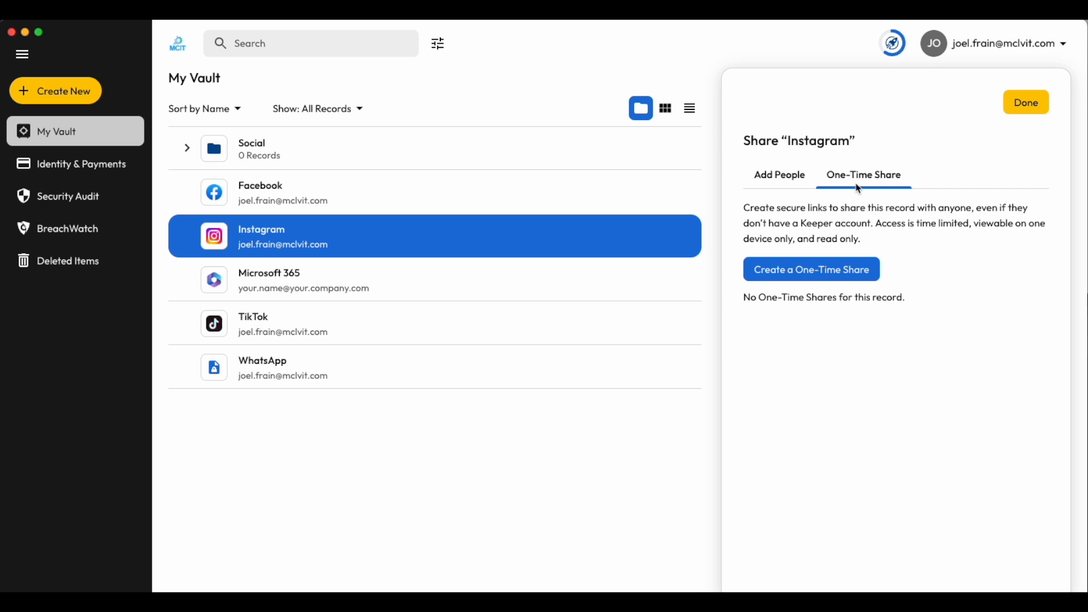
click(785, 187)
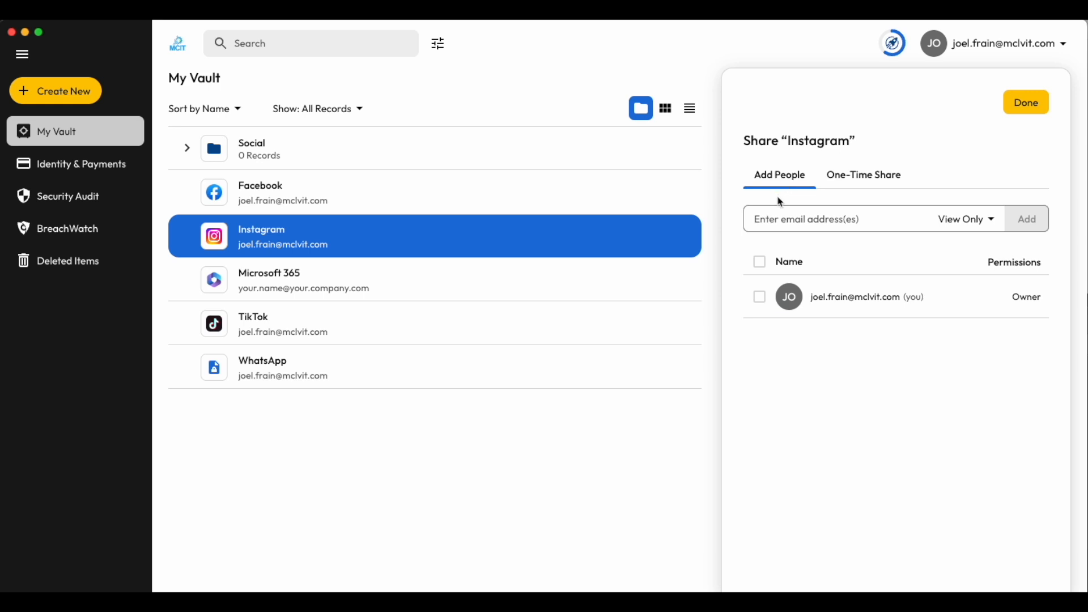
click(766, 218)
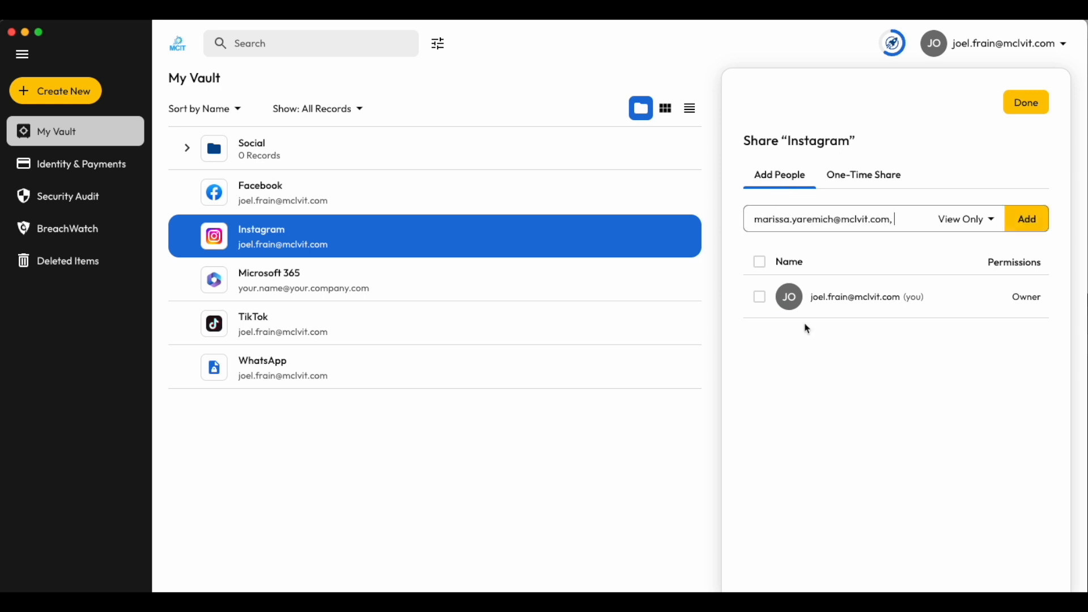
click(974, 231)
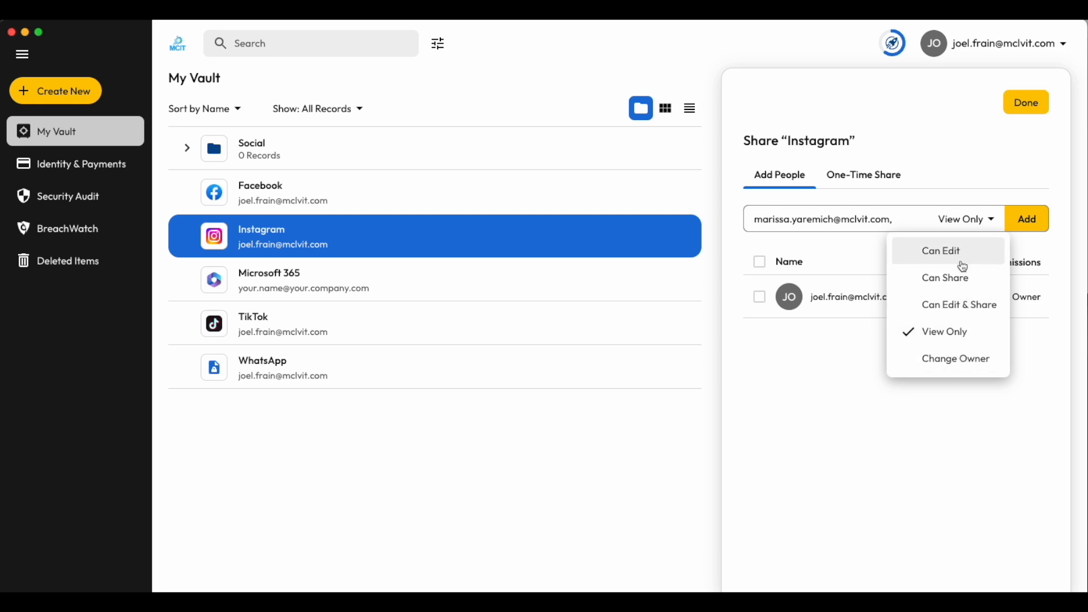
click(966, 229)
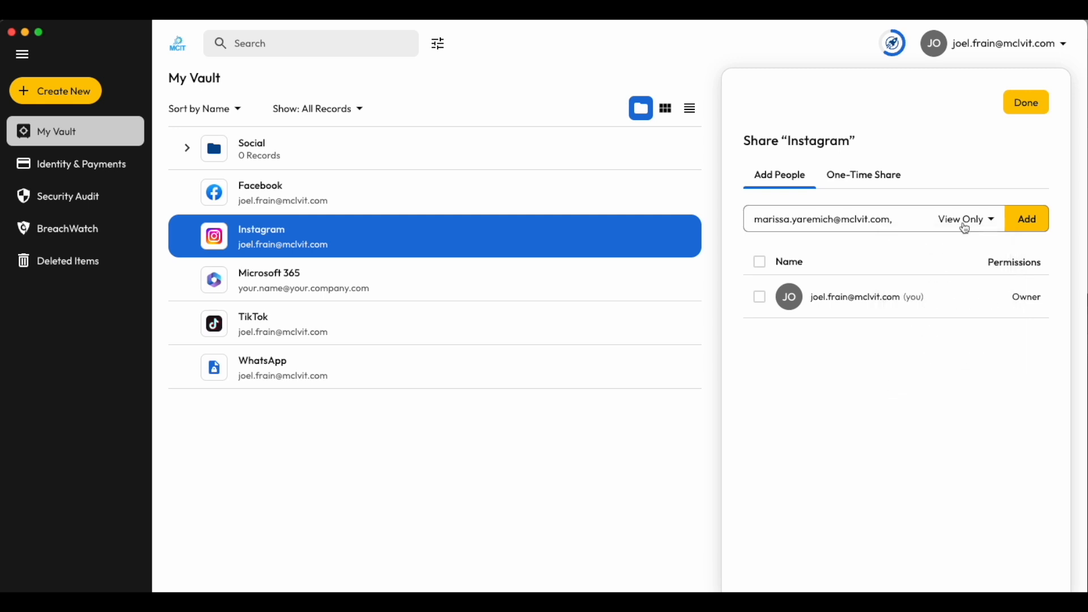
click(1024, 227)
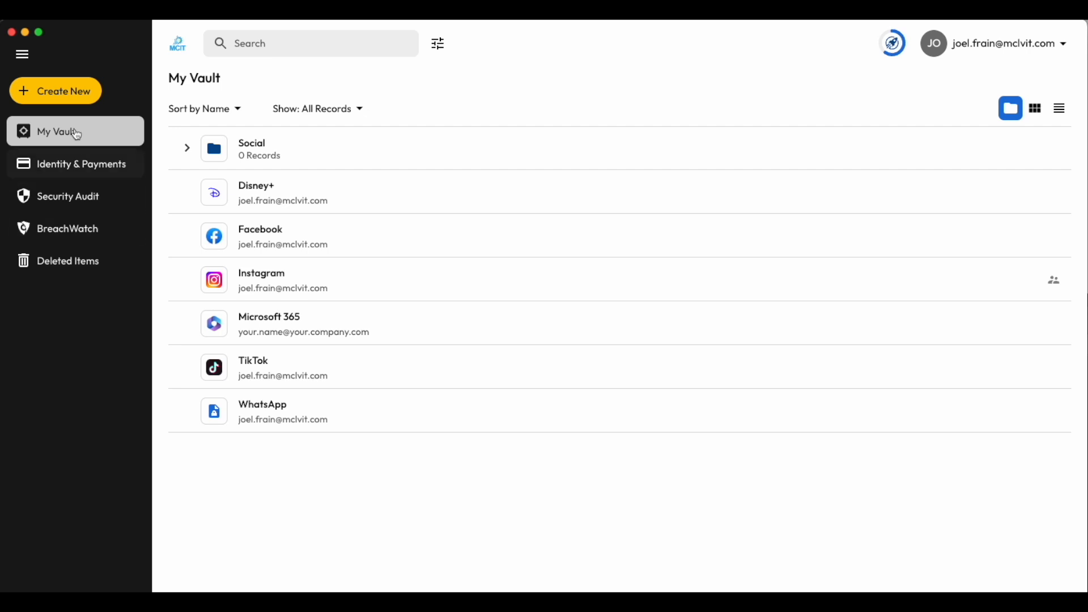
- Create a shared folder named Streaming in My Vault with No User Permissions and View Only record permissions
click(51, 87)
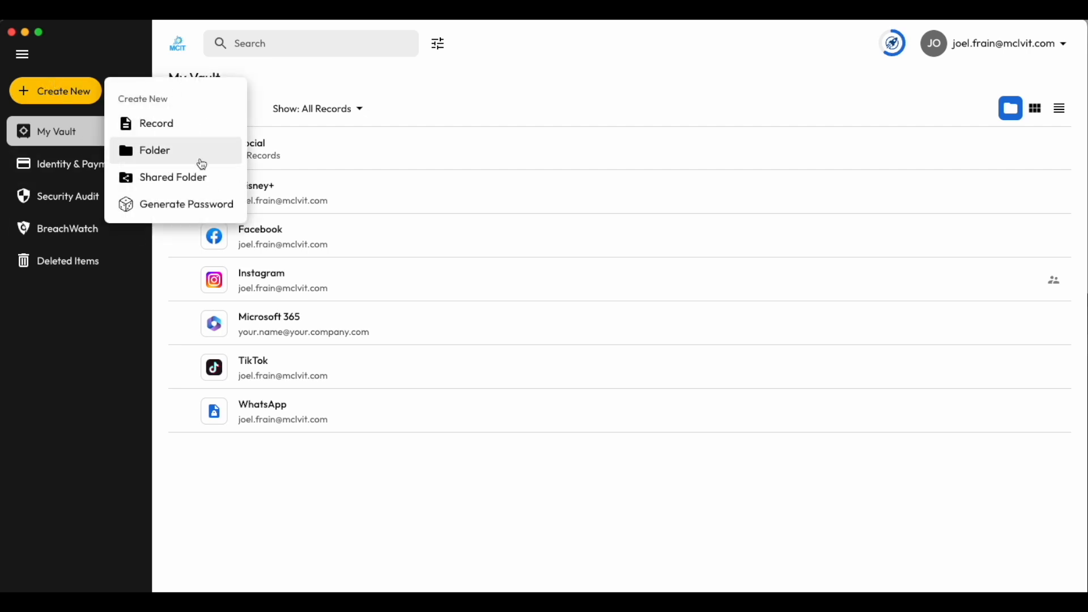
click(164, 177)
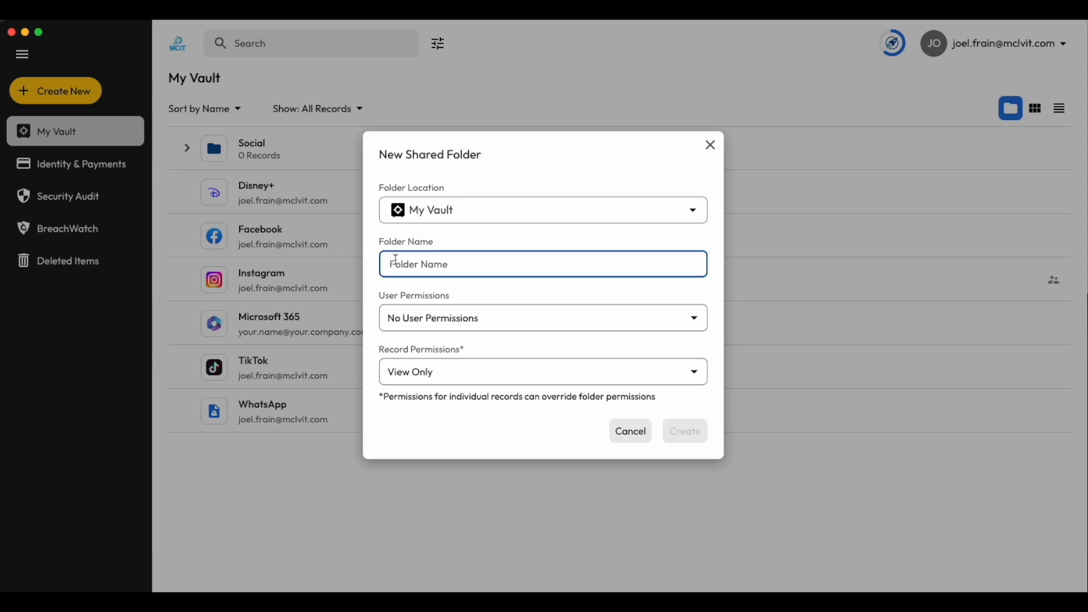
text(Streaming)
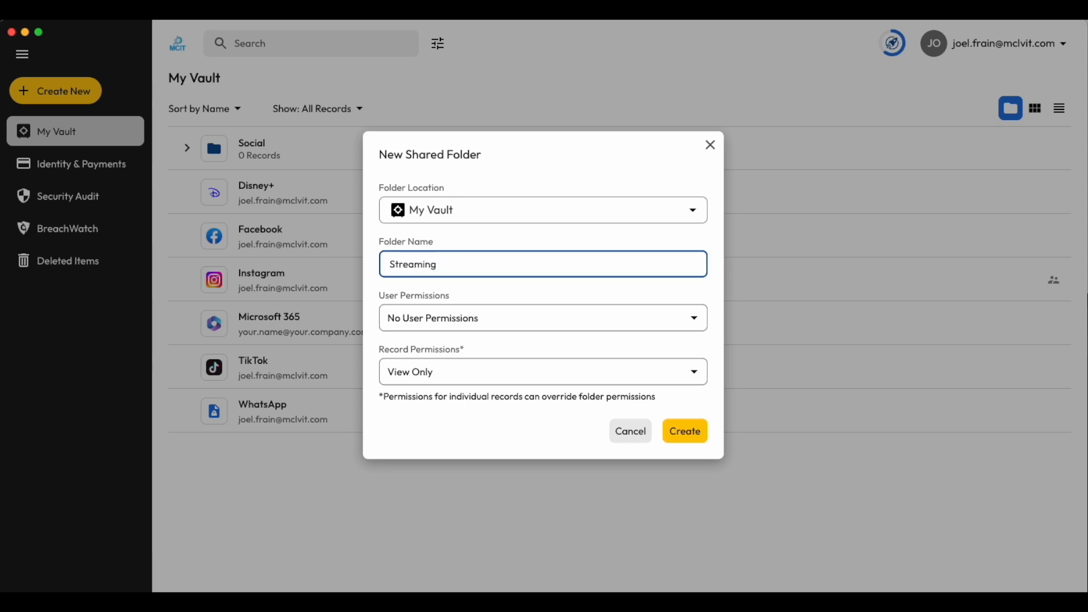
click(585, 322)
click(584, 322)
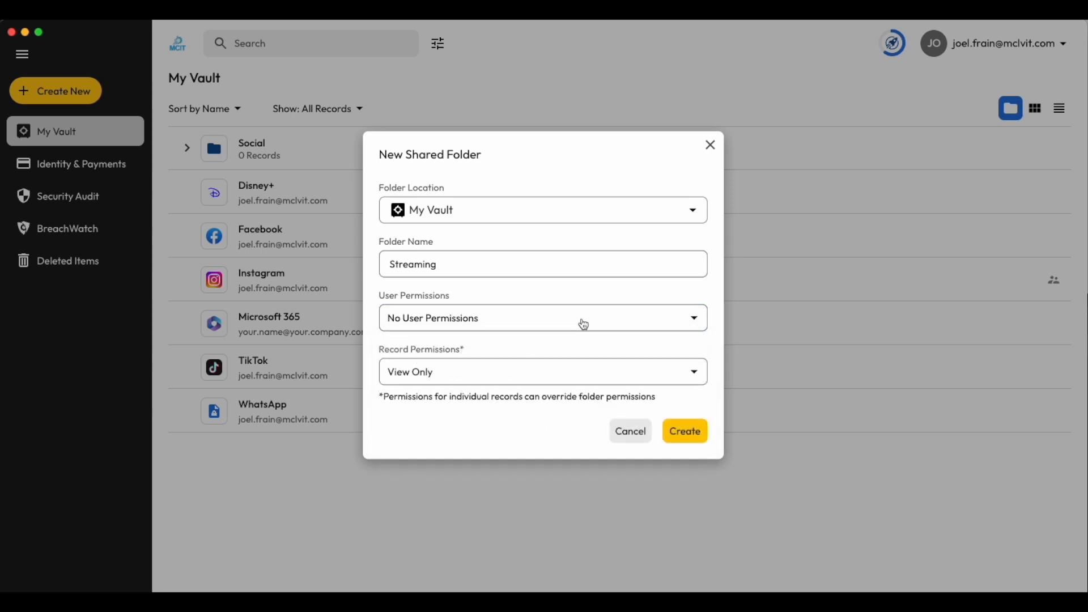
click(554, 375)
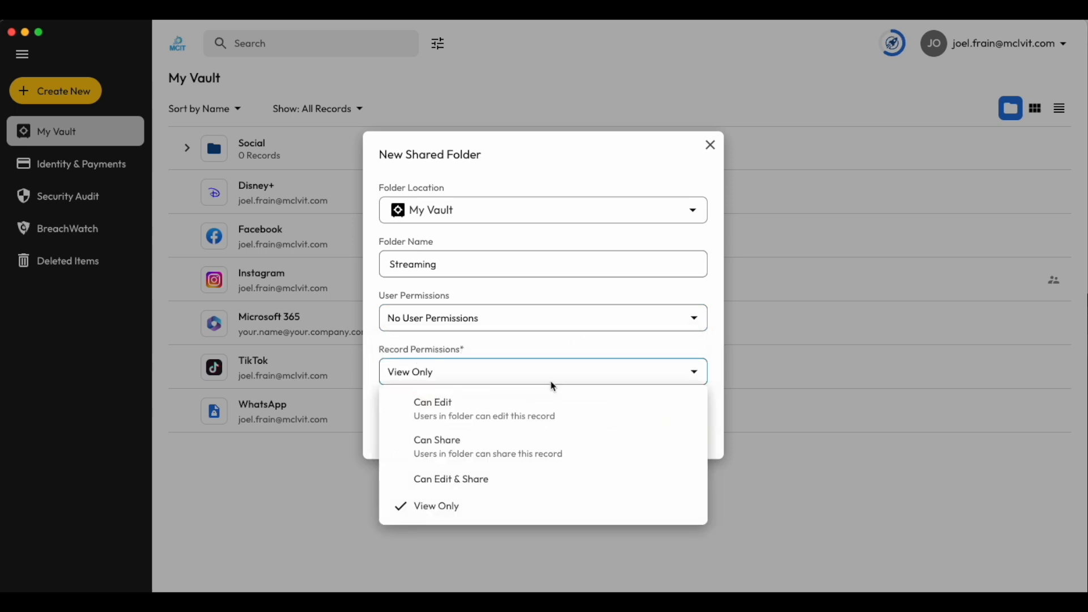
click(553, 387)
click(691, 436)
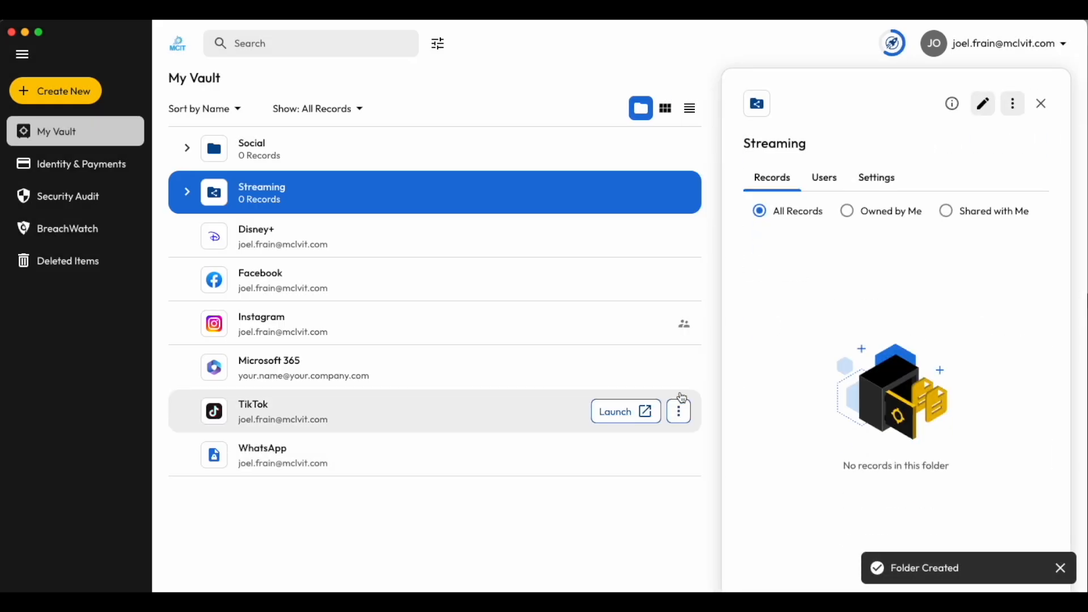
- Move the Disney+ record into the Streaming shared folder
click(472, 251)
drag(472, 250, 376, 186)
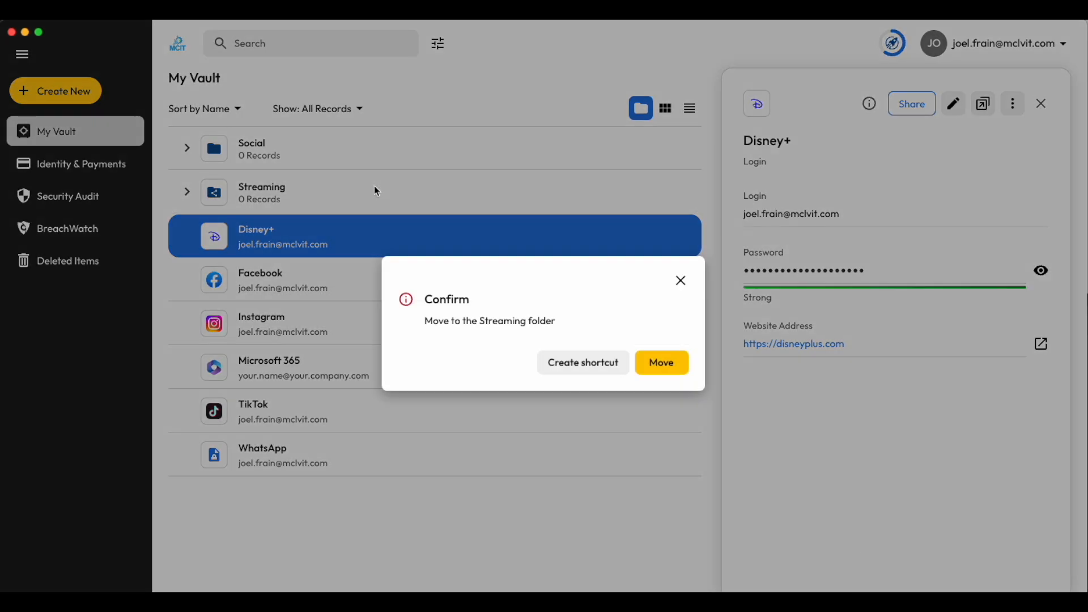
click(660, 363)
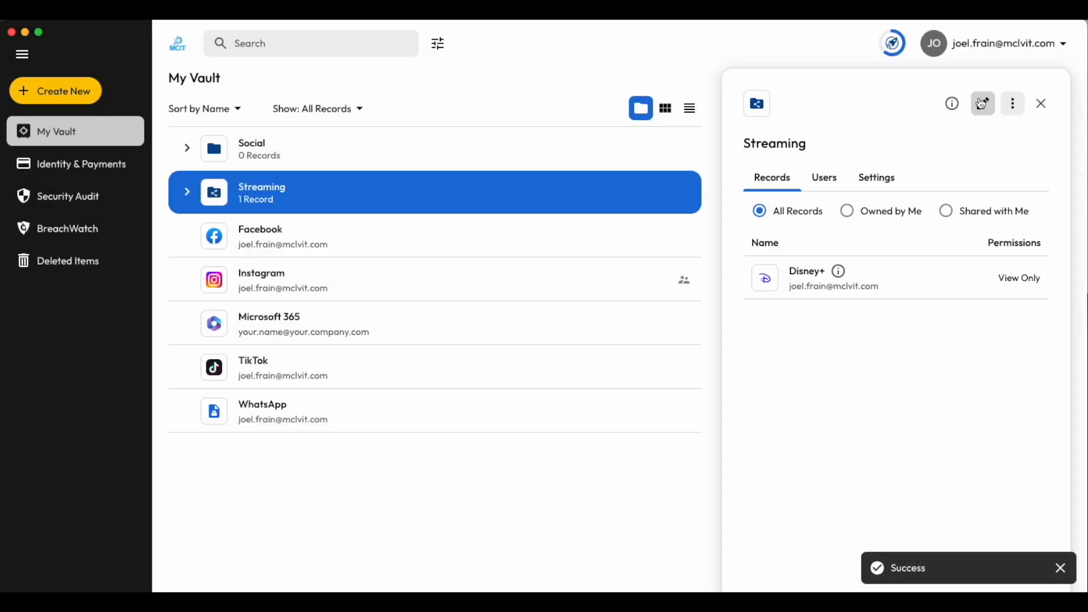
- Add another user to the Streaming shared folder by e-mail address with No User Permissions and save the folder
click(982, 103)
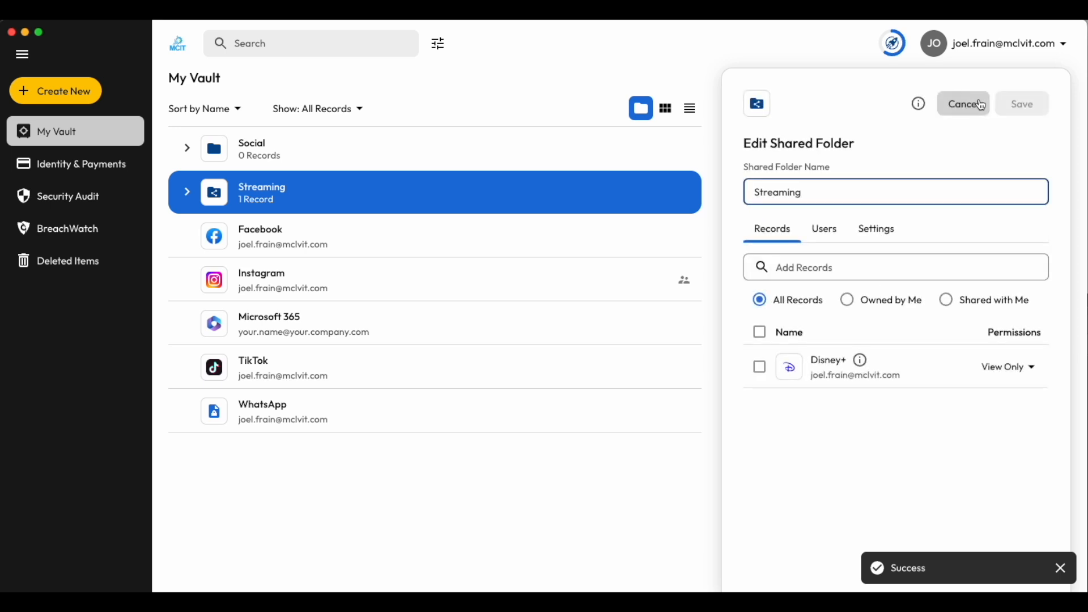
click(839, 232)
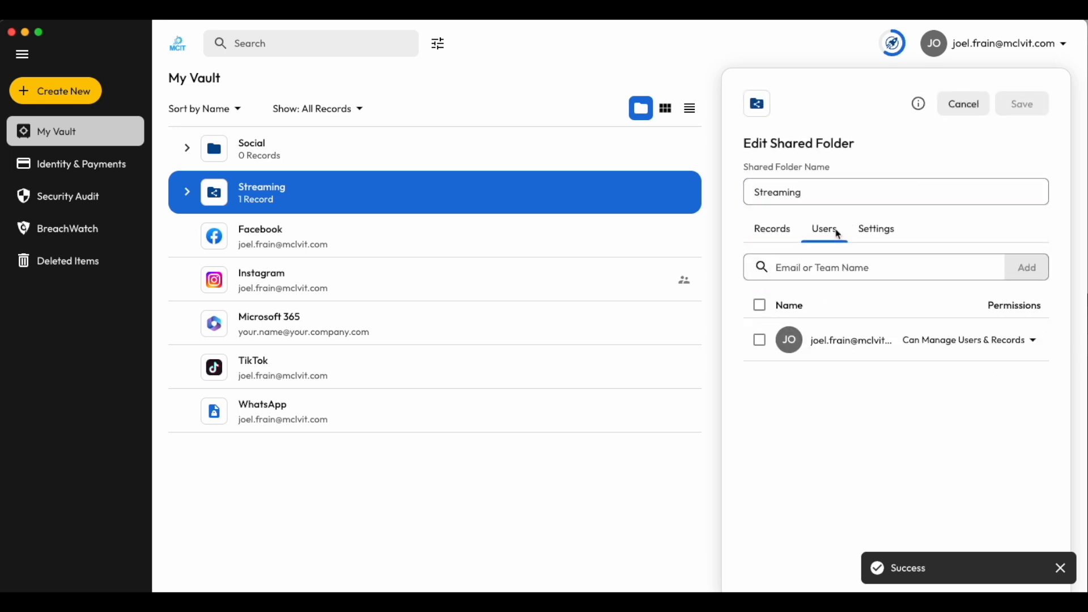
click(807, 261)
key(ctrl+v)
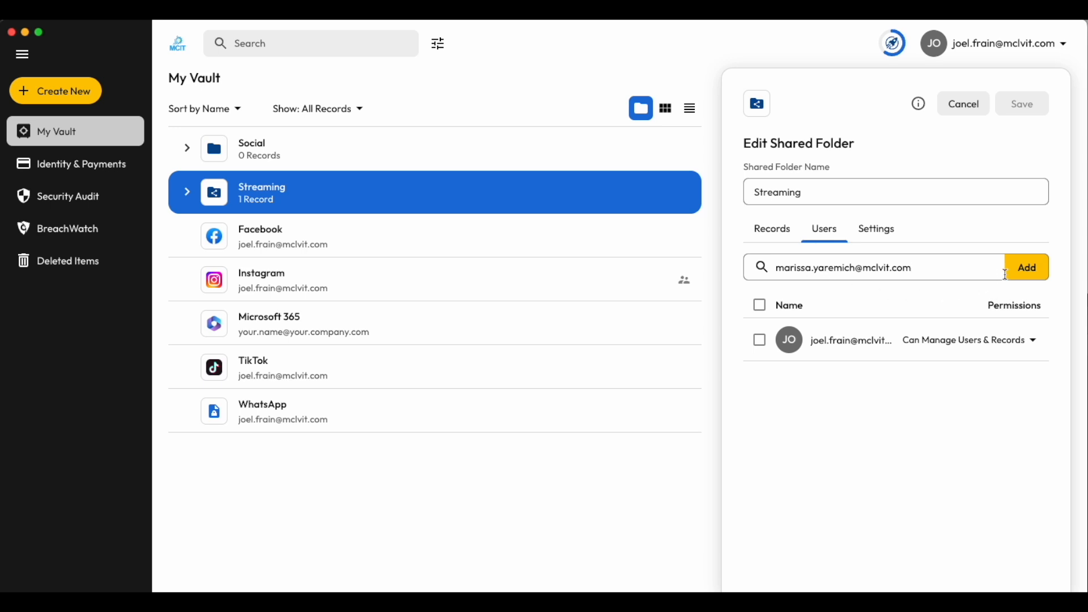
click(1026, 277)
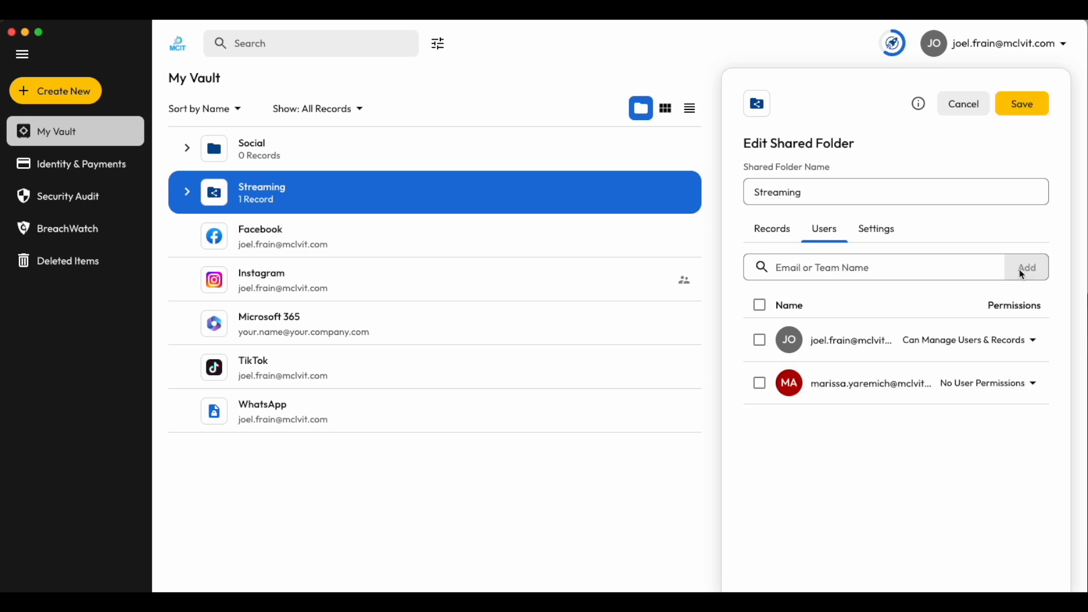
click(1039, 390)
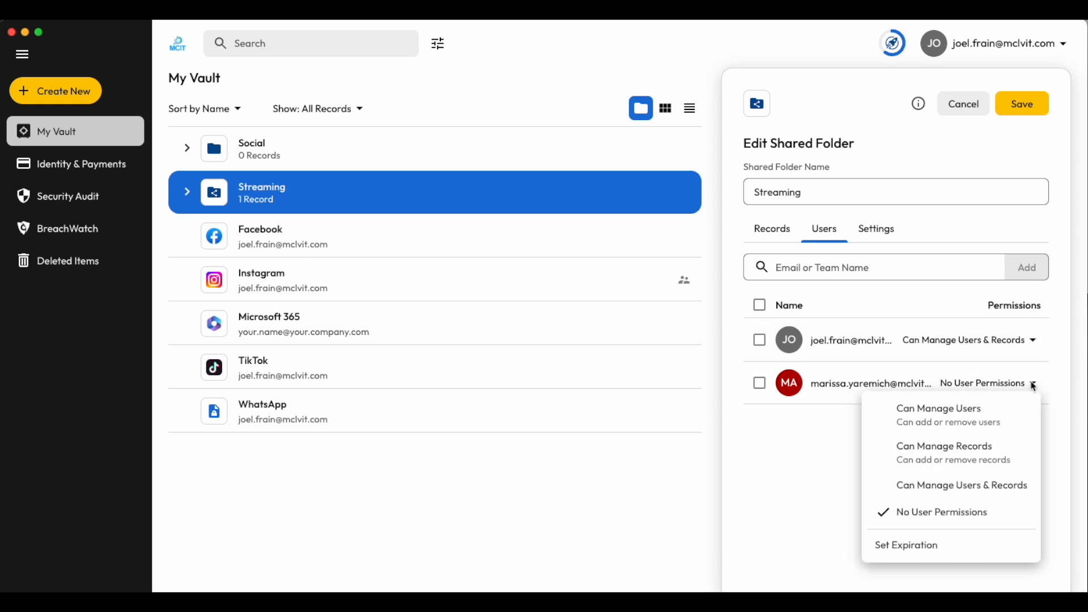
click(1039, 389)
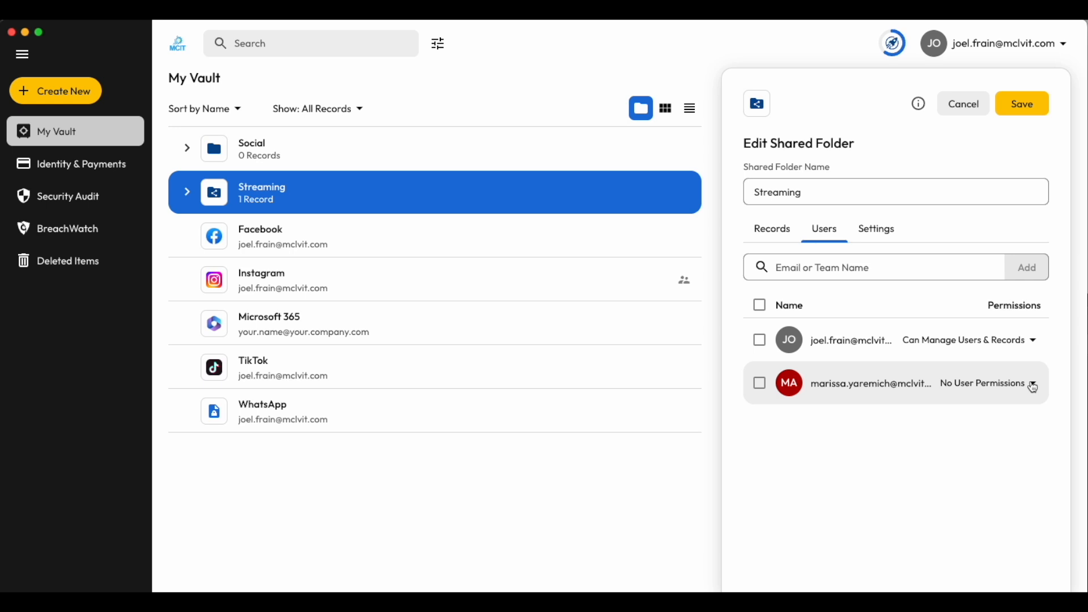
click(1027, 106)
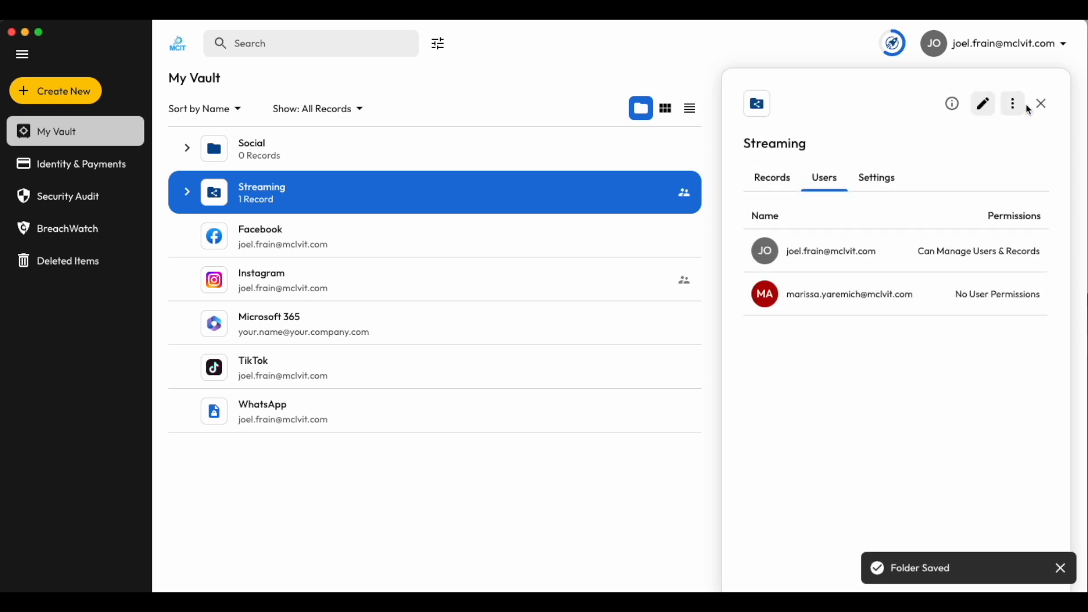